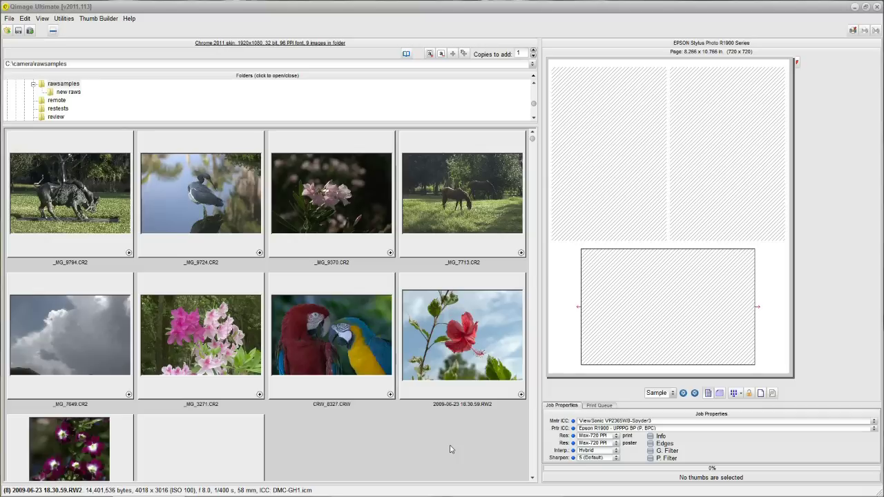
Open the hibiscus photo in the editor and bring up its selective colour settings
{"action": "double_click", "coordinate": [472, 338]}
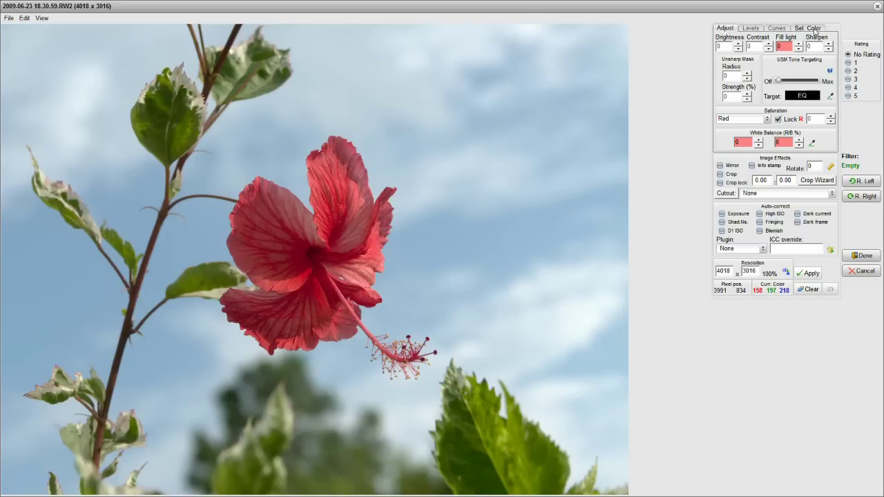
{"action": "left_click", "coordinate": [814, 29]}
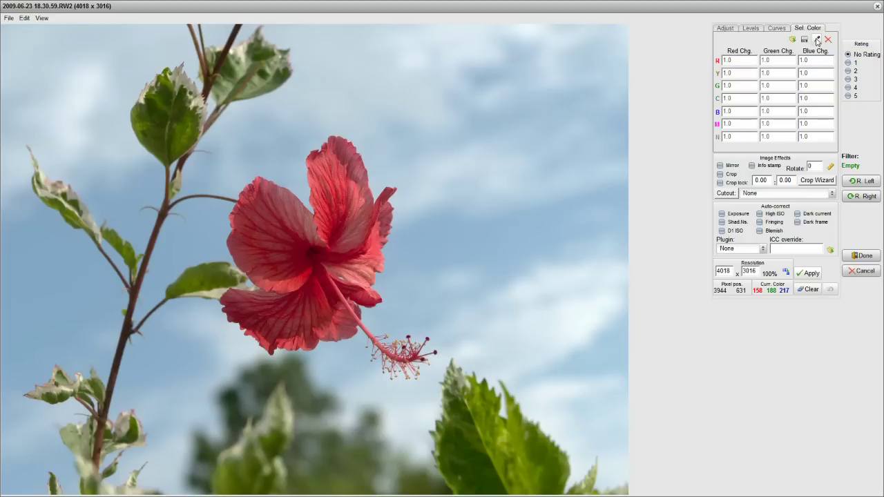
{"action": "left_click", "coordinate": [817, 40]}
Set the cyan row's Blue Chg. to 2 and Red Chg. to 0, then accept the change
{"action": "left_click_drag", "start_coordinate": [805, 99], "coordinate": [810, 99]}
{"action": "type", "text": "5"}
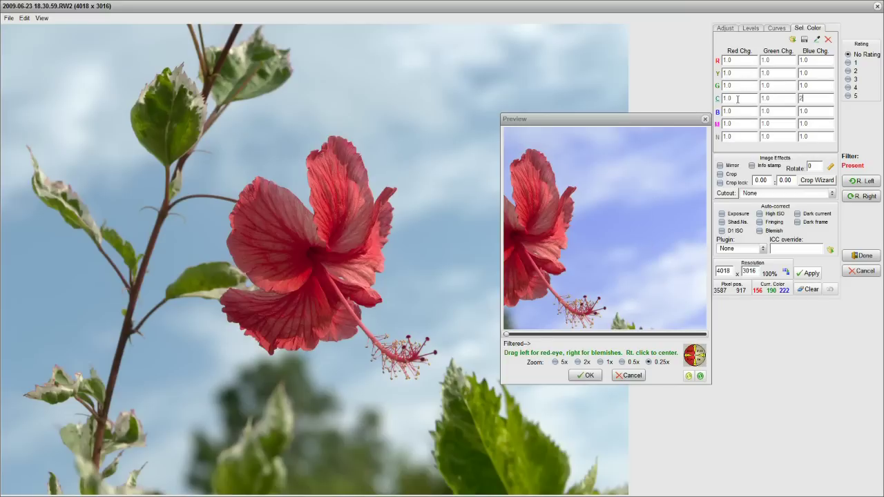
{"action": "left_click_drag", "start_coordinate": [729, 98], "coordinate": [720, 101]}
{"action": "type", "text": "0"}
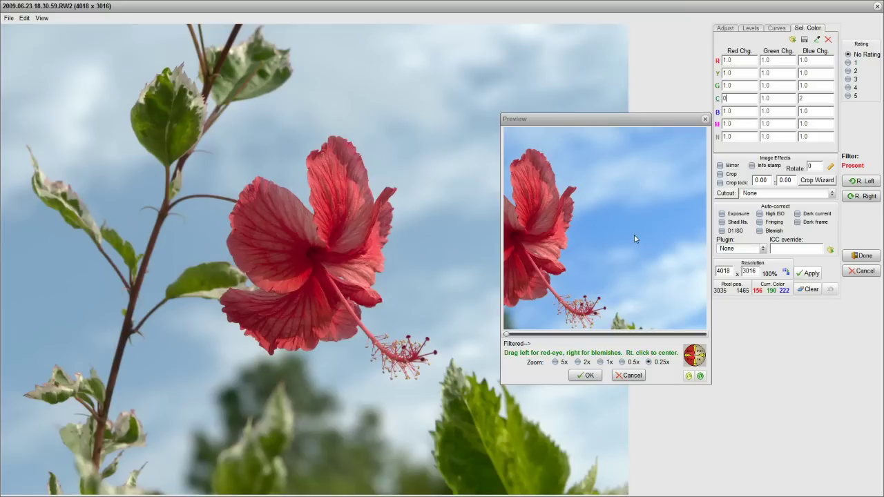
{"action": "left_click", "coordinate": [598, 378]}
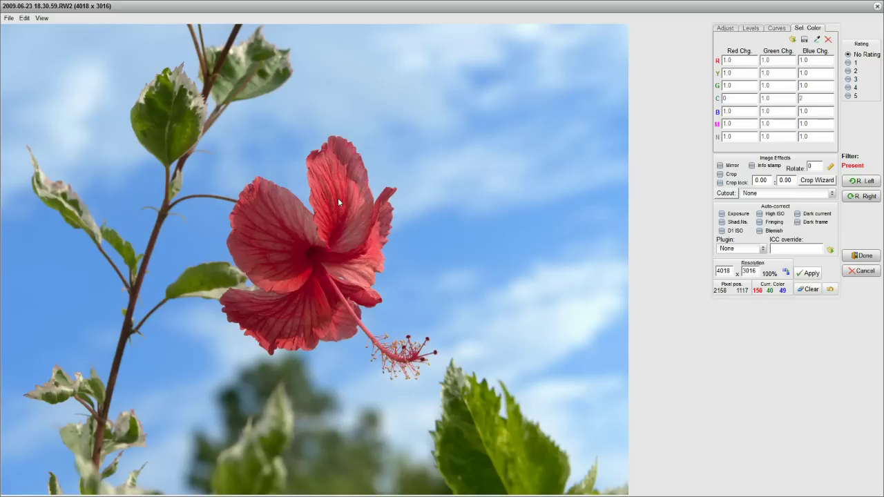
Open a magnified preview of a hibiscus petal against the bluer sky
{"action": "left_click", "coordinate": [388, 231]}
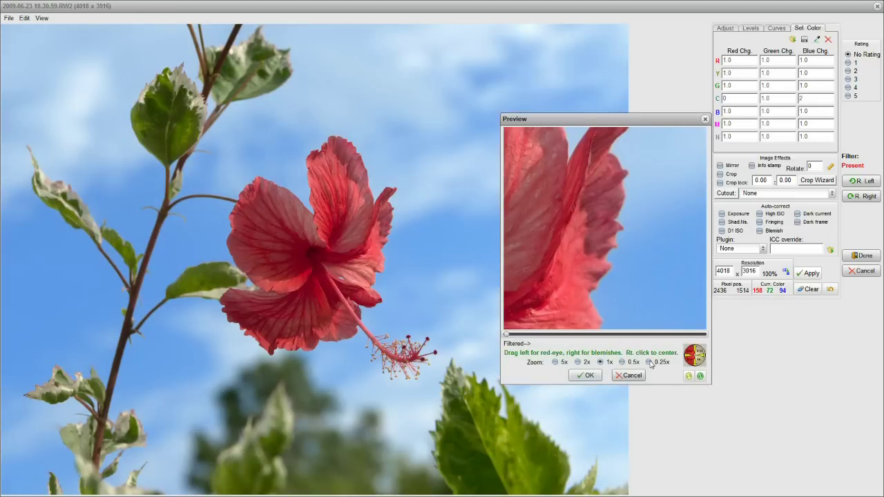
Zoom out to the whole flower, compare the preview with and without the filter, then apply it
{"action": "left_click", "coordinate": [650, 363]}
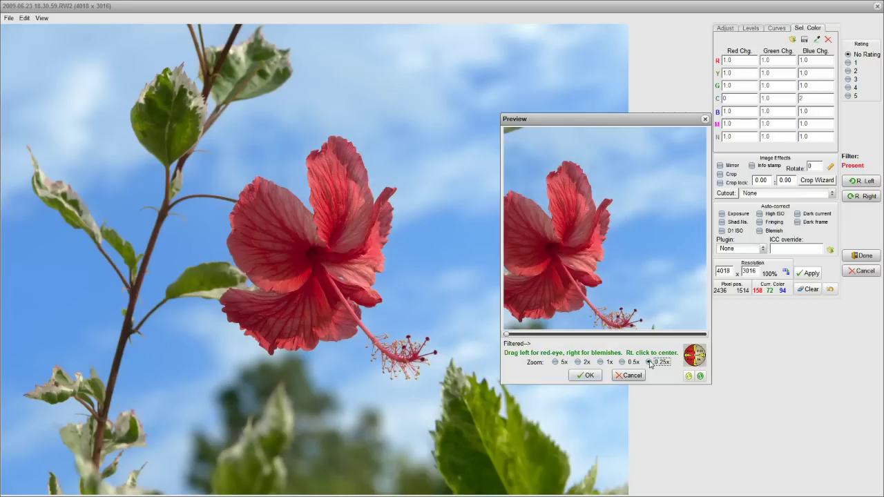
{"action": "left_click", "coordinate": [701, 377]}
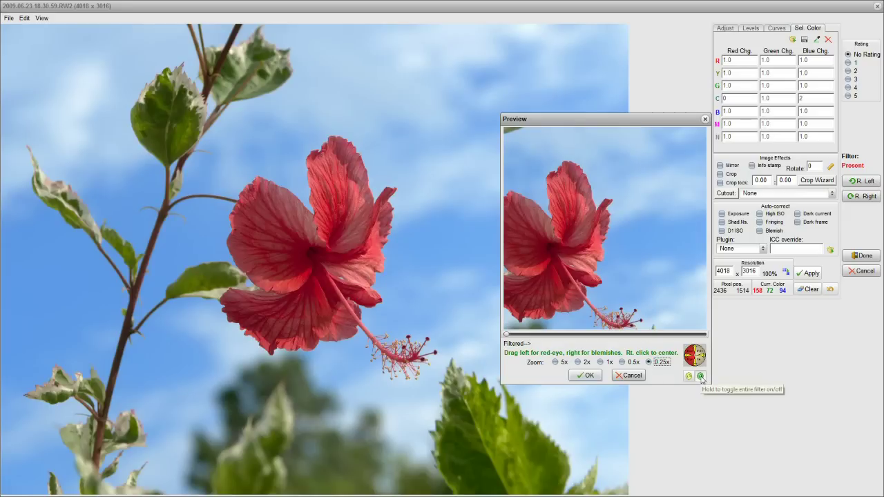
{"action": "left_click", "coordinate": [701, 377]}
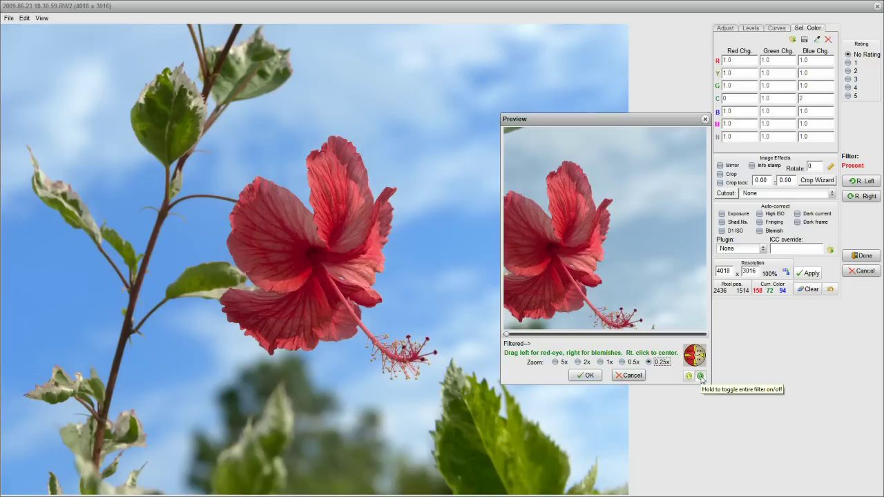
{"action": "left_click", "coordinate": [701, 377]}
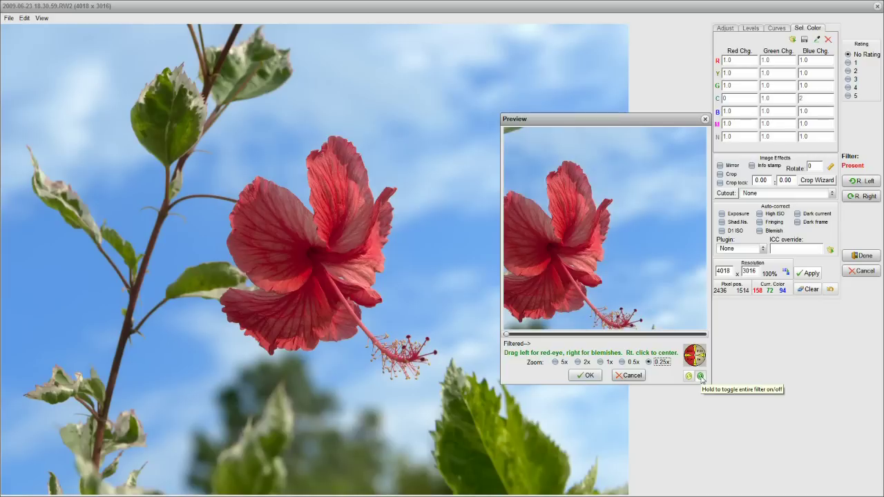
{"action": "left_click", "coordinate": [700, 377]}
{"action": "left_click", "coordinate": [700, 376]}
{"action": "left_click", "coordinate": [701, 376]}
{"action": "left_click", "coordinate": [701, 377]}
{"action": "left_click", "coordinate": [700, 376]}
{"action": "left_click", "coordinate": [700, 377]}
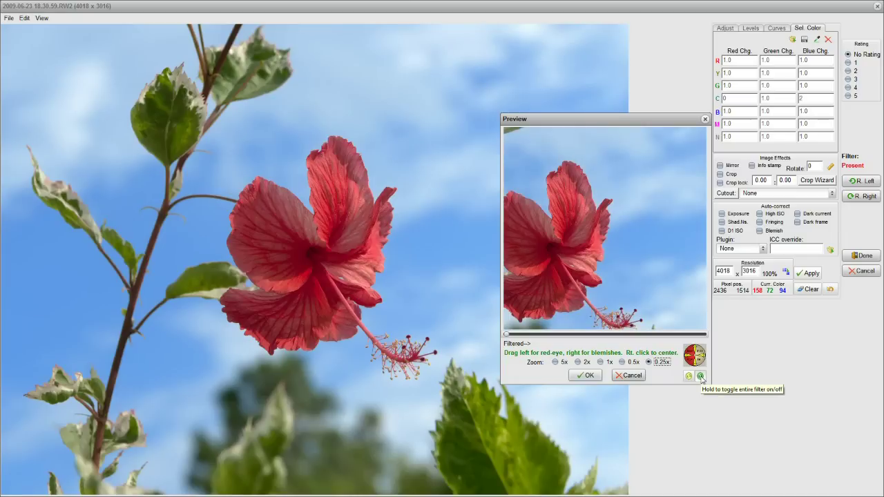
{"action": "left_click", "coordinate": [585, 374]}
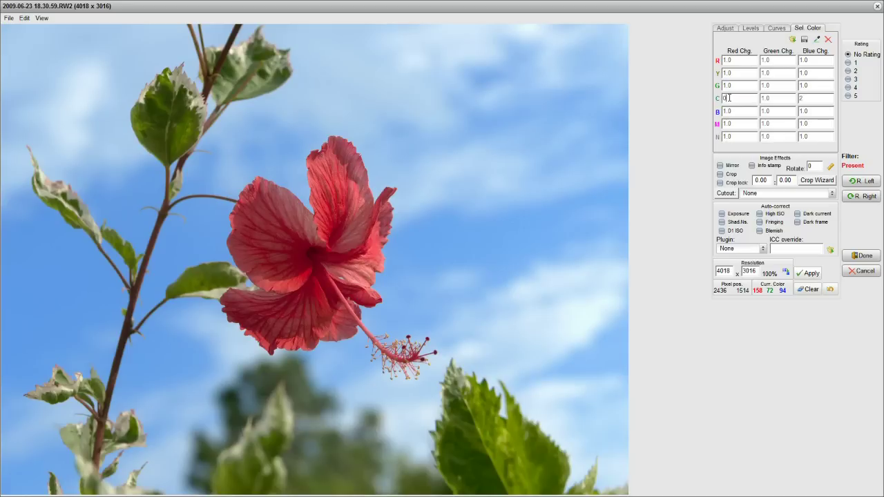
{"action": "double_click", "coordinate": [728, 98]}
{"action": "left_click", "coordinate": [773, 98]}
{"action": "left_click", "coordinate": [816, 100]}
Raise the reds' Green Chg. value in the Sel. Color grid to turn the flower yellow
{"action": "left_click", "coordinate": [735, 61]}
{"action": "left_click_drag", "start_coordinate": [776, 60], "coordinate": [758, 60]}
{"action": "type", "text": "1.0.0"}
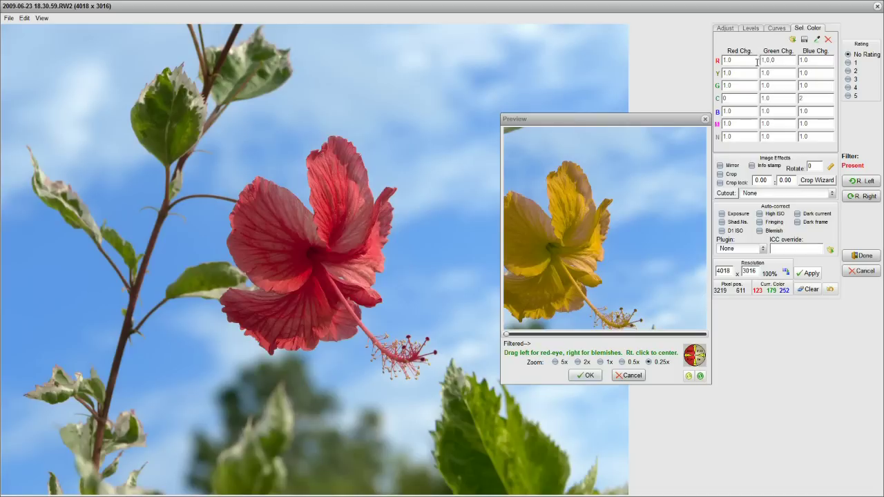
{"action": "left_click", "coordinate": [765, 60]}
{"action": "left_click_drag", "start_coordinate": [765, 61], "coordinate": [762, 61]}
{"action": "left_click", "coordinate": [769, 60]}
{"action": "left_click_drag", "start_coordinate": [771, 60], "coordinate": [774, 60]}
{"action": "left_click", "coordinate": [779, 61]}
{"action": "type", "text": ".0"}
Recheck the reds' red and green change values and accept the yellow-flower preview
{"action": "left_click", "coordinate": [733, 60]}
{"action": "left_click_drag", "start_coordinate": [733, 61], "coordinate": [724, 61]}
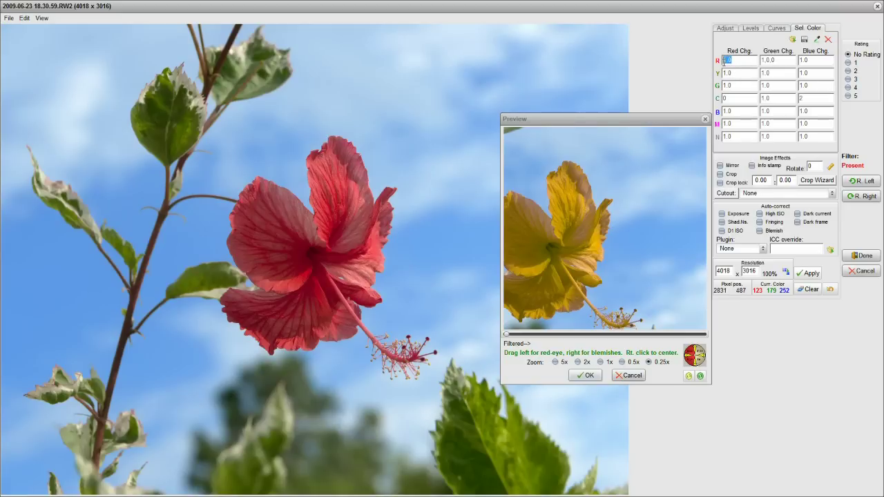
{"action": "left_click", "coordinate": [814, 59]}
{"action": "left_click", "coordinate": [776, 60]}
{"action": "left_click_drag", "start_coordinate": [775, 60], "coordinate": [762, 61]}
{"action": "left_click", "coordinate": [587, 376]}
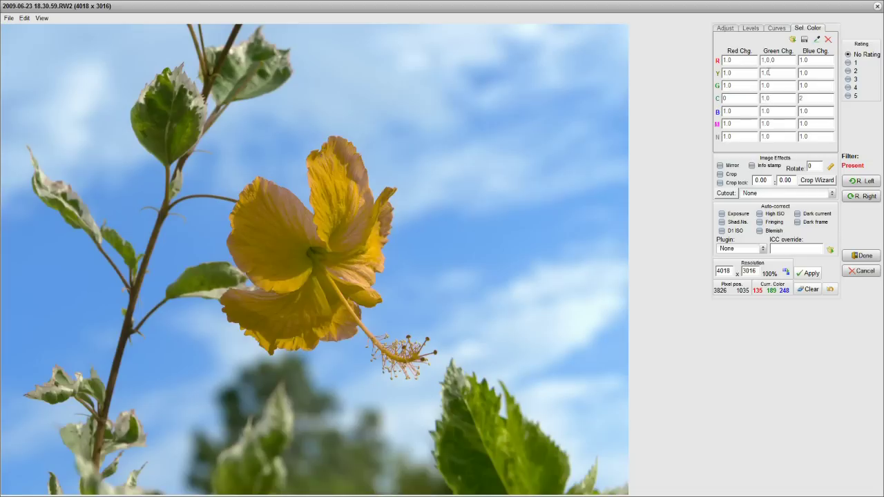
Finish the reds' Green Chg. entry so the main image shows the yellow hibiscus
{"action": "type", "text": ","}
{"action": "left_click_drag", "start_coordinate": [774, 98], "coordinate": [759, 98]}
{"action": "left_click", "coordinate": [776, 61]}
Keep the yellow-flower edit with Done, then reopen the RW2 hibiscus thumbnail in the editor
{"action": "left_click", "coordinate": [860, 256]}
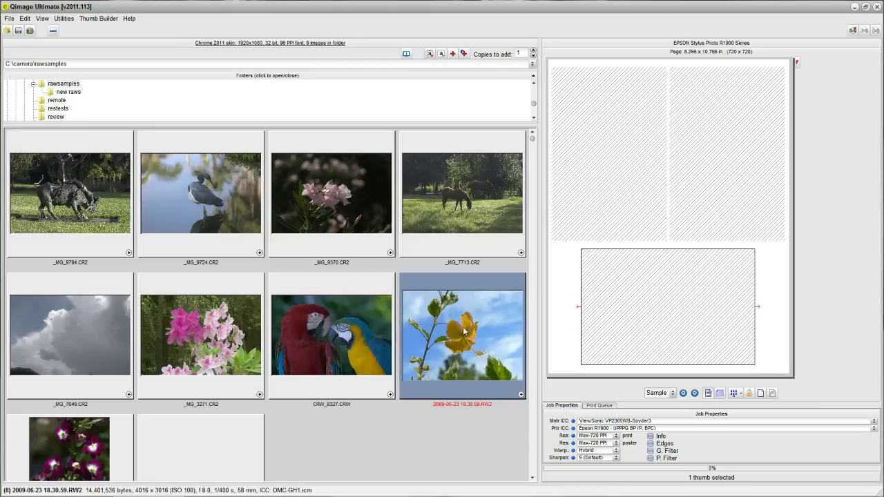
{"action": "double_click", "coordinate": [470, 340]}
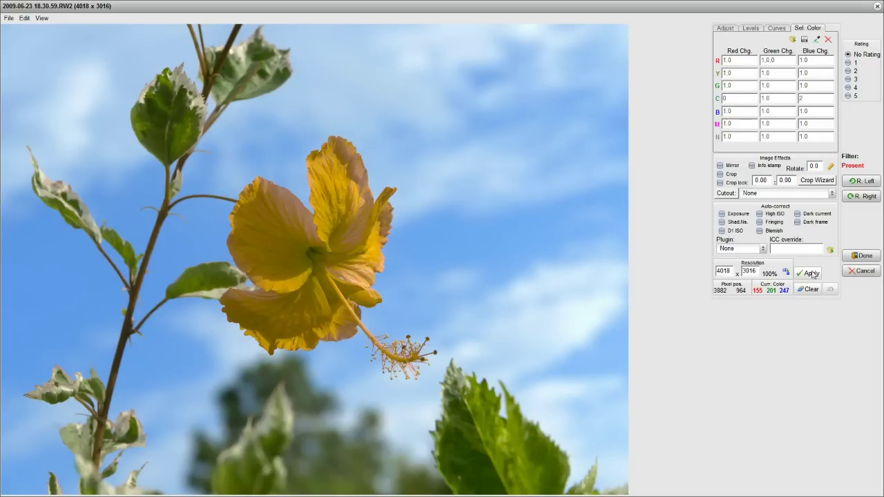
Clear the selective colour filter and keep the result, then reopen the photo and cancel to confirm the red flower
{"action": "left_click", "coordinate": [812, 291]}
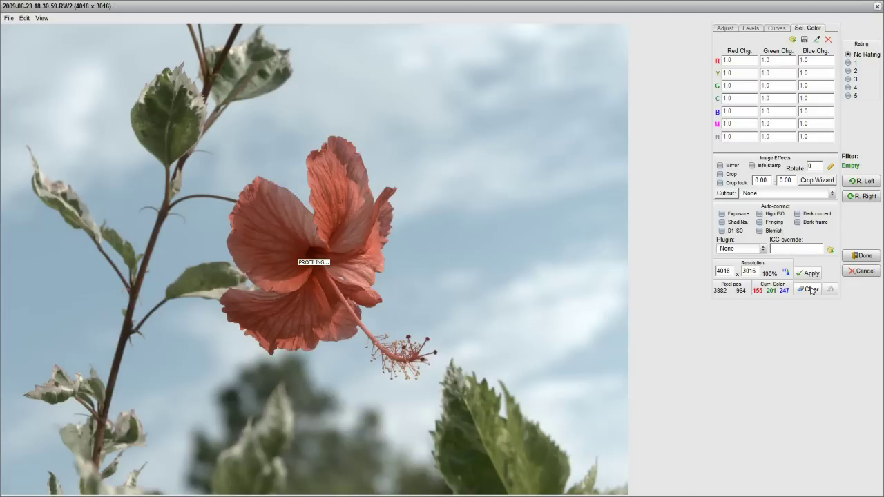
{"action": "left_click", "coordinate": [863, 256]}
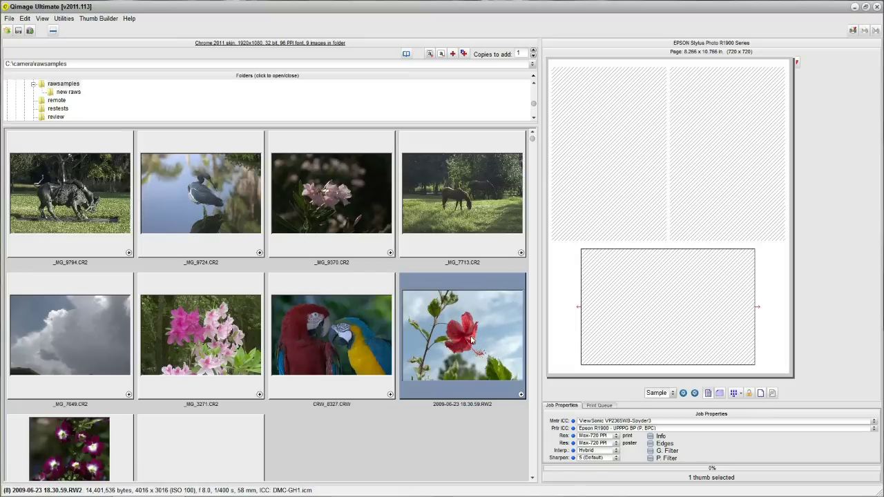
{"action": "double_click", "coordinate": [474, 340]}
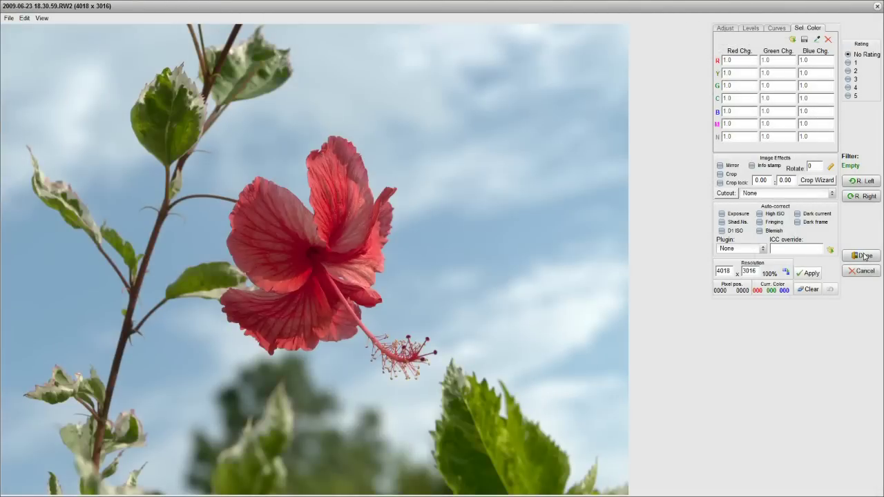
{"action": "left_click", "coordinate": [862, 271]}
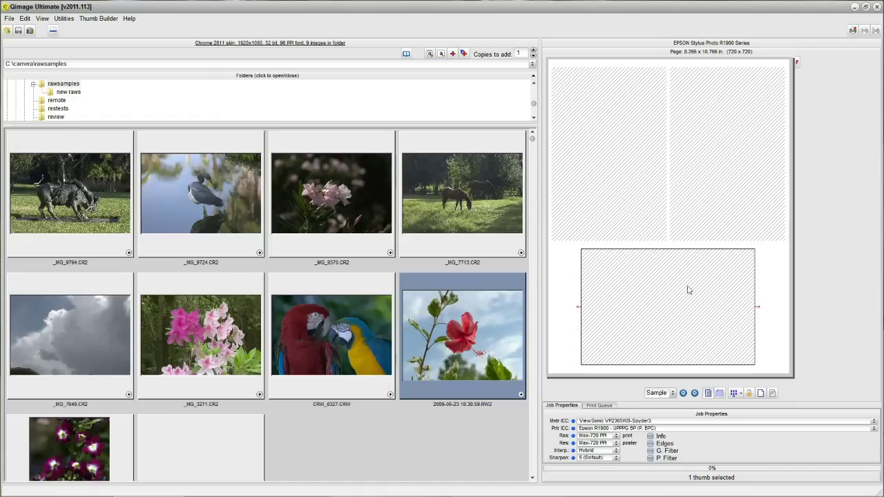